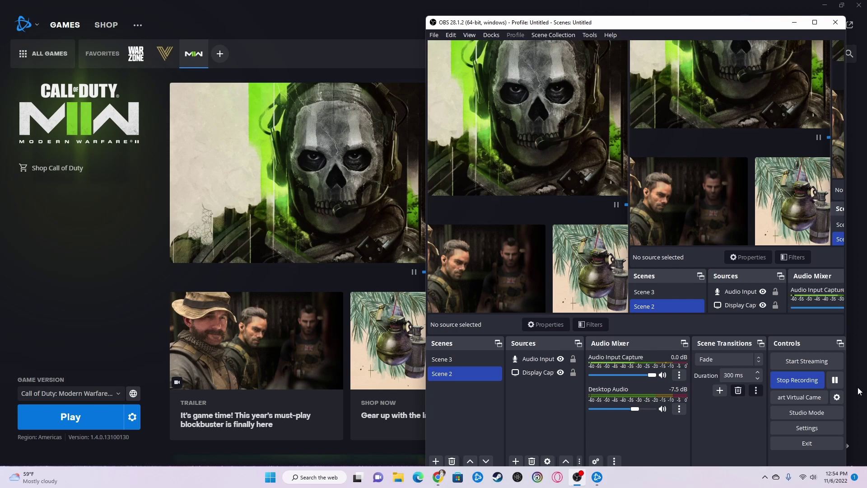
Step: Open the Battle.net game settings and show the install location for Call of Duty: Modern Warfare II
{"action": "left_click", "coordinate": [91, 256]}
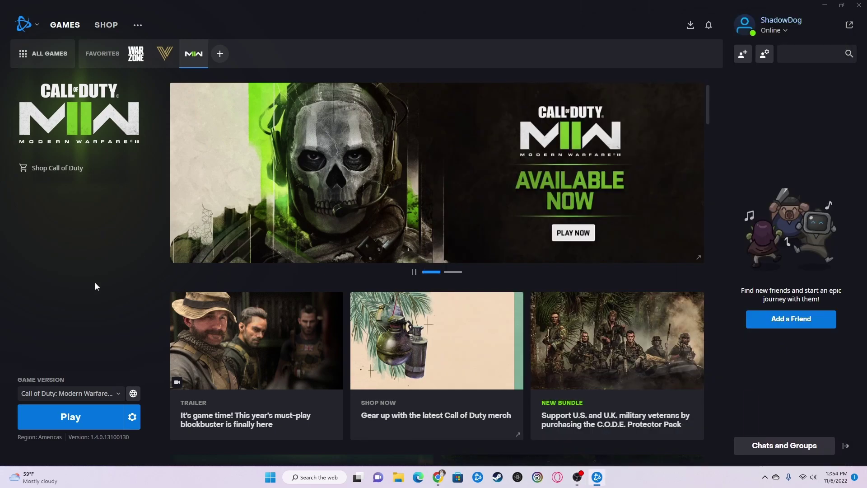
{"action": "mouse_move", "coordinate": [597, 477]}
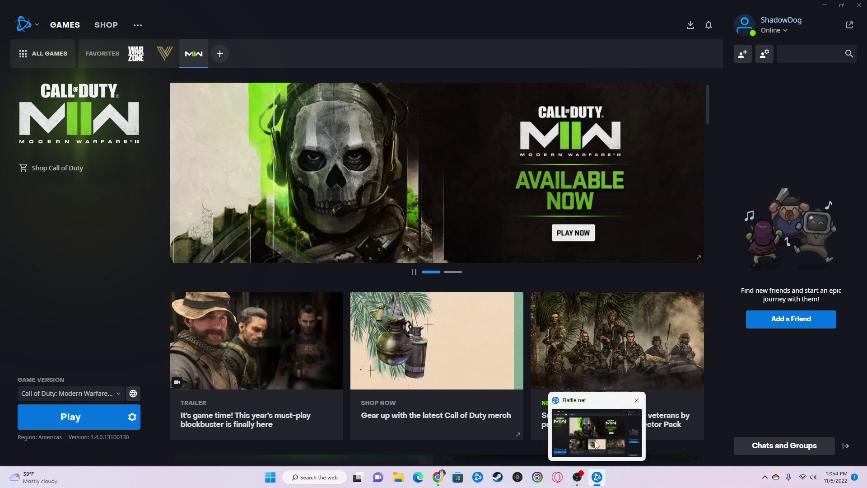
{"action": "left_click", "coordinate": [24, 25]}
{"action": "left_click", "coordinate": [46, 61]}
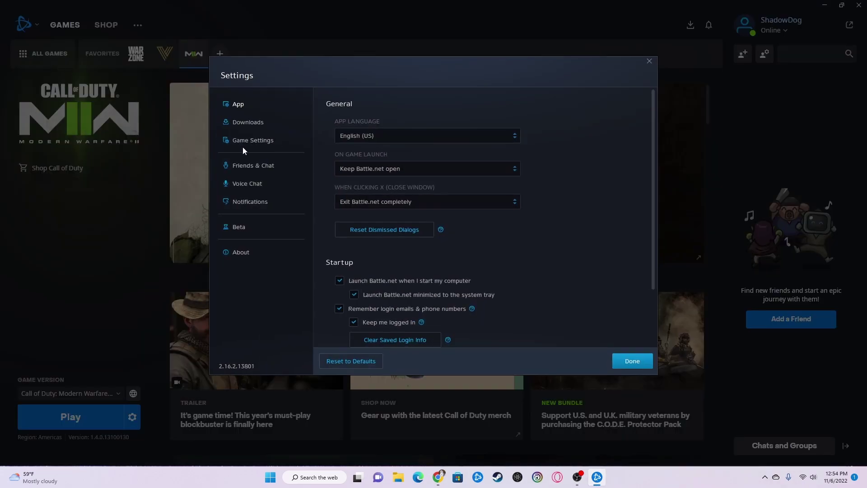
{"action": "left_click", "coordinate": [248, 144]}
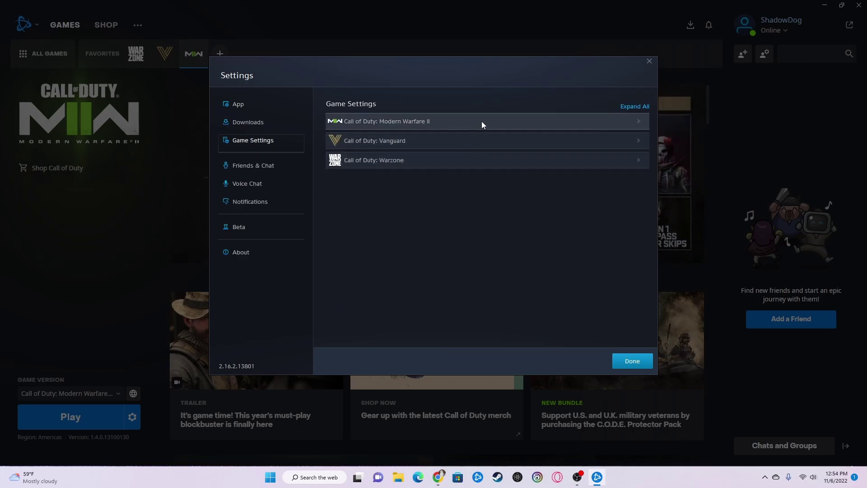
{"action": "left_click", "coordinate": [530, 126]}
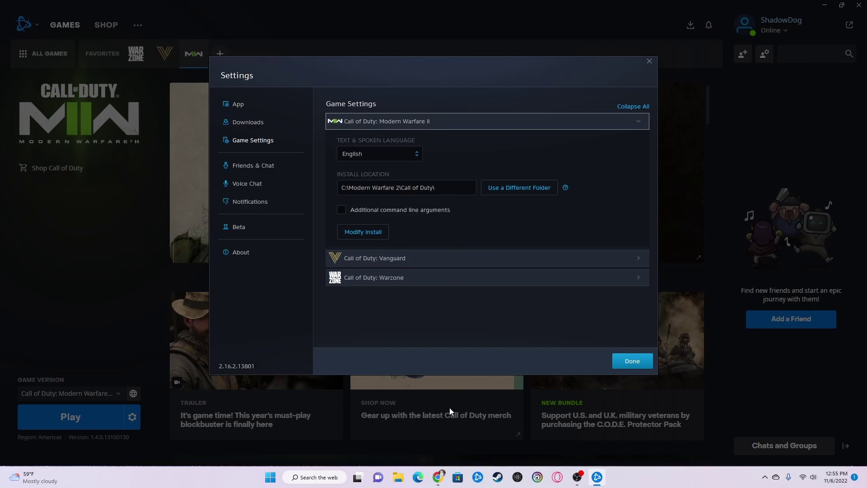
Step: Switch to File Explorer and browse to the Modern Warfare 2 folder on Local Disk (C:) that holds the Call of Duty folder
{"action": "right_click", "coordinate": [398, 477]}
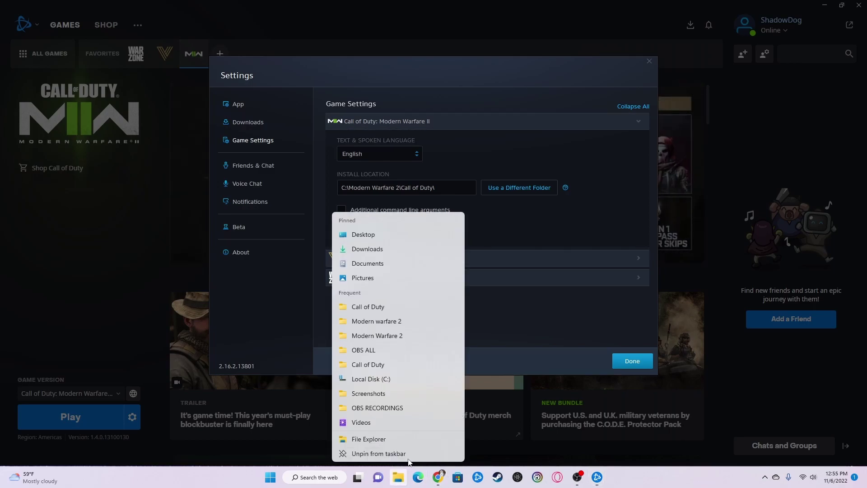
{"action": "left_click", "coordinate": [369, 437]}
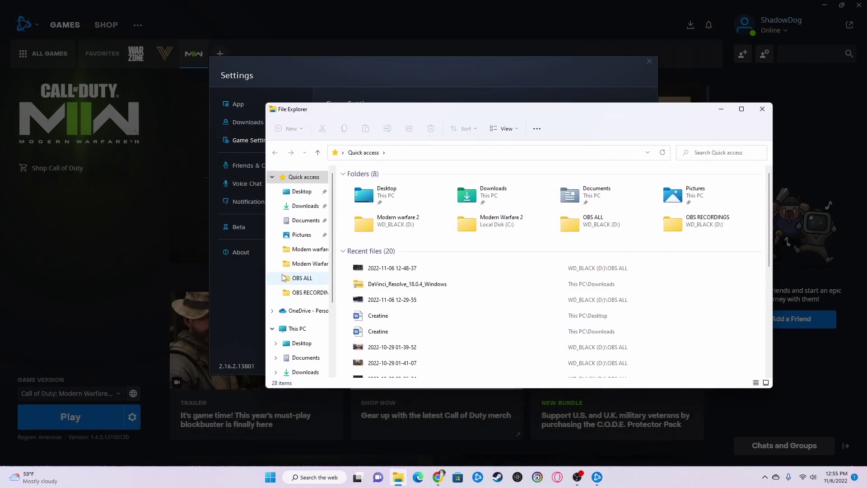
{"action": "scroll", "coordinate": [298, 293], "scroll_direction": "down", "scroll_amount": 3}
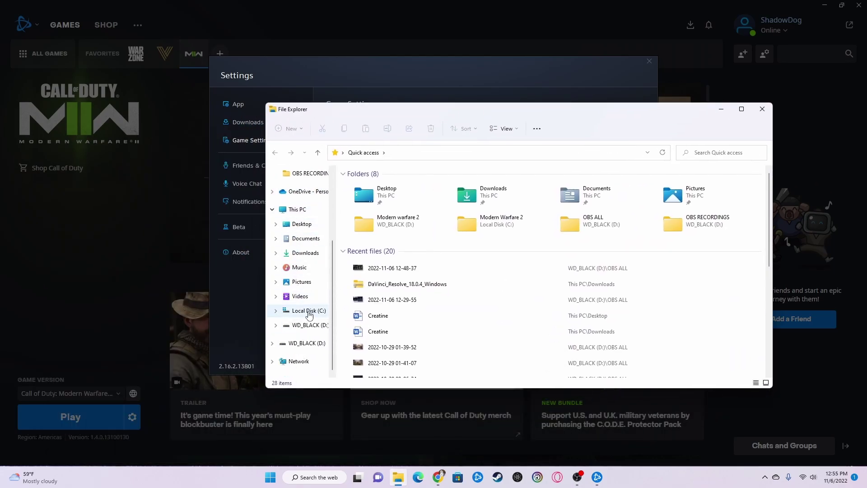
{"action": "left_click", "coordinate": [309, 312]}
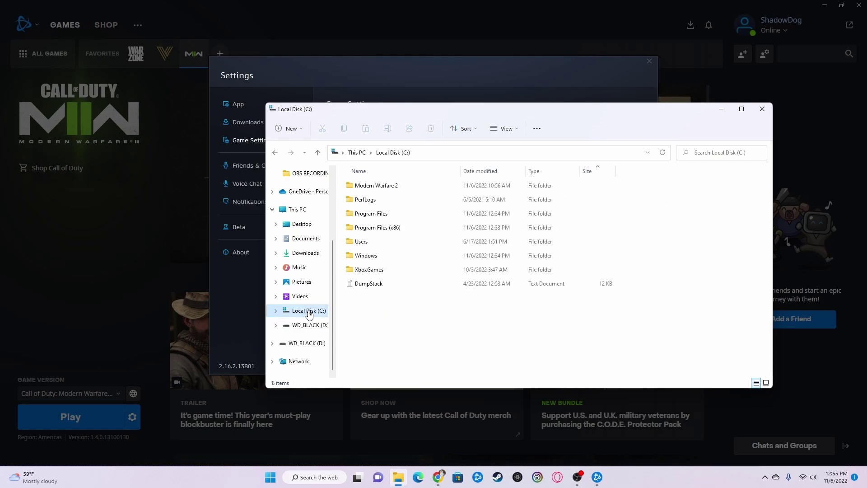
{"action": "double_click", "coordinate": [392, 187]}
{"action": "double_click", "coordinate": [386, 187]}
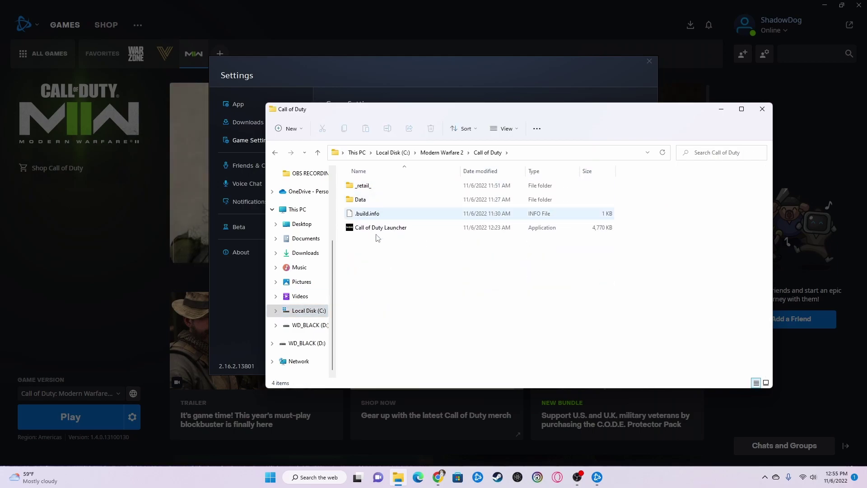
{"action": "left_click", "coordinate": [447, 154]}
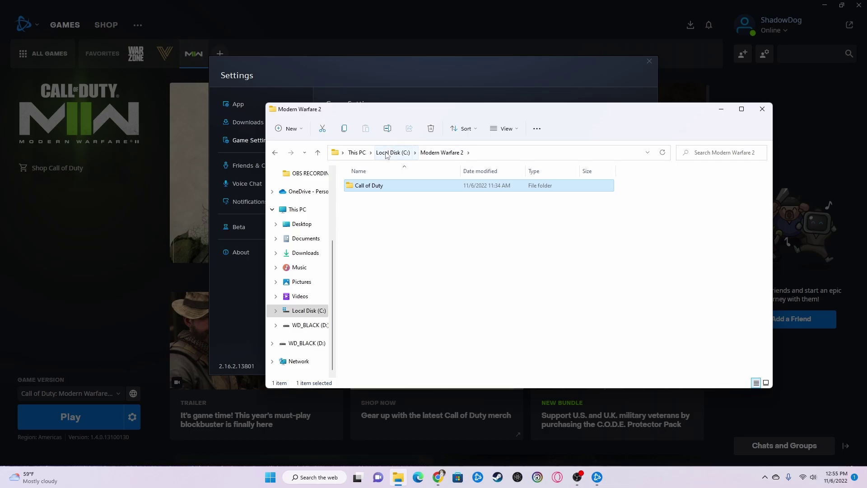
Step: Open a second File Explorer window and arrange it side by side with the Modern Warfare 2 folder window
{"action": "left_click_drag", "start_coordinate": [417, 110], "coordinate": [159, 114]}
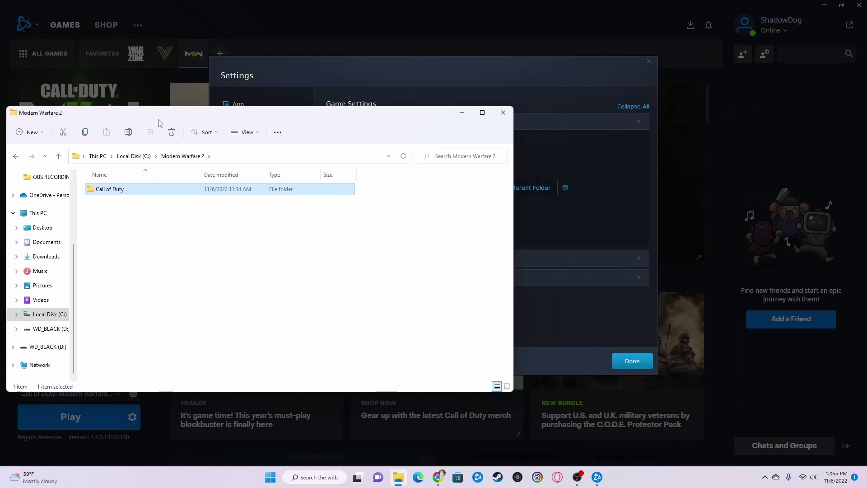
{"action": "right_click", "coordinate": [402, 474]}
{"action": "left_click", "coordinate": [370, 422]}
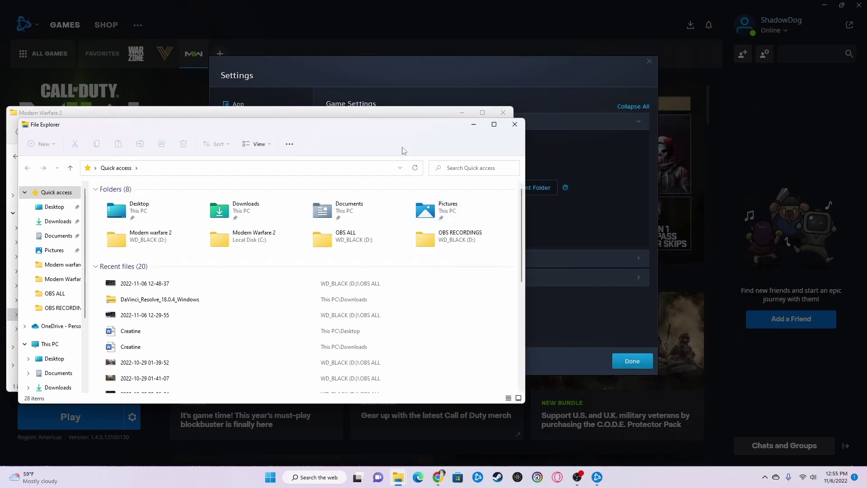
{"action": "left_click_drag", "start_coordinate": [404, 150], "coordinate": [496, 2]}
{"action": "left_click_drag", "start_coordinate": [270, 7], "coordinate": [862, 179]}
{"action": "left_click", "coordinate": [277, 195]}
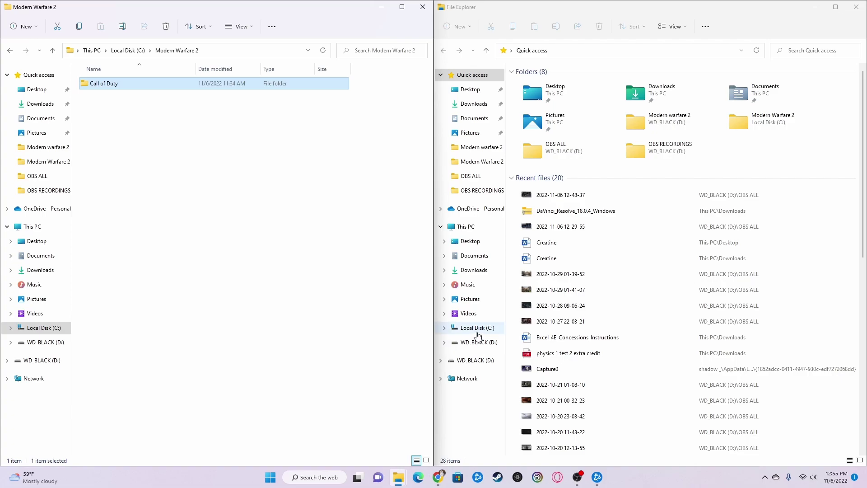
Step: Browse the second File Explorer window to the Modern warfare 2 folder on WD_BLACK (D:)
{"action": "left_click", "coordinate": [131, 151]}
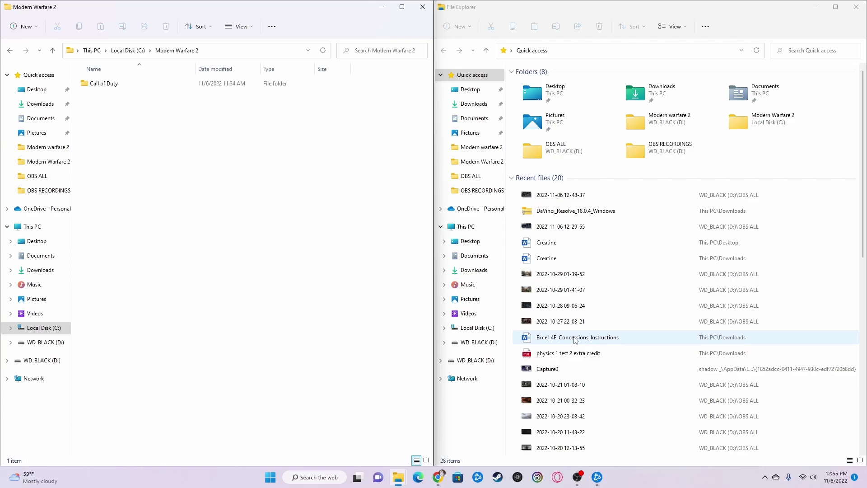
{"action": "left_click", "coordinate": [478, 343]}
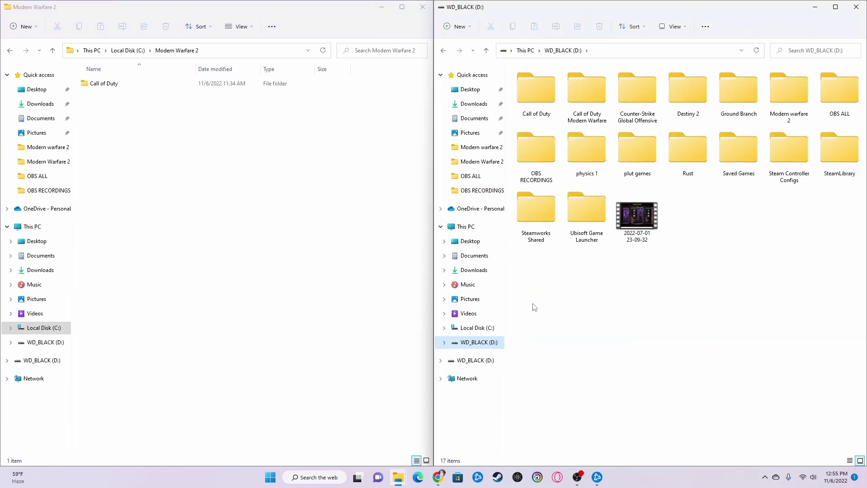
{"action": "double_click", "coordinate": [787, 118]}
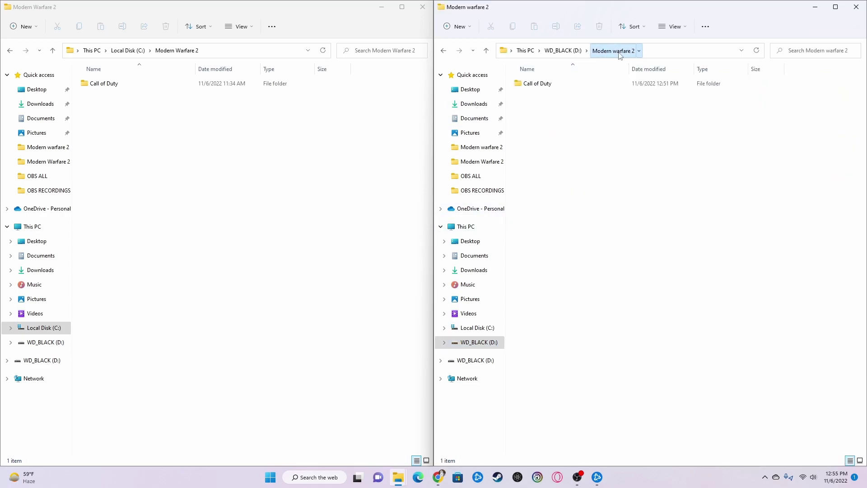
Step: Try to copy the Call of Duty folder from Local Disk (C:) into the Modern warfare 2 folder on WD_BLACK (D:)
{"action": "left_click", "coordinate": [564, 51]}
{"action": "left_click_drag", "start_coordinate": [108, 84], "coordinate": [778, 95]}
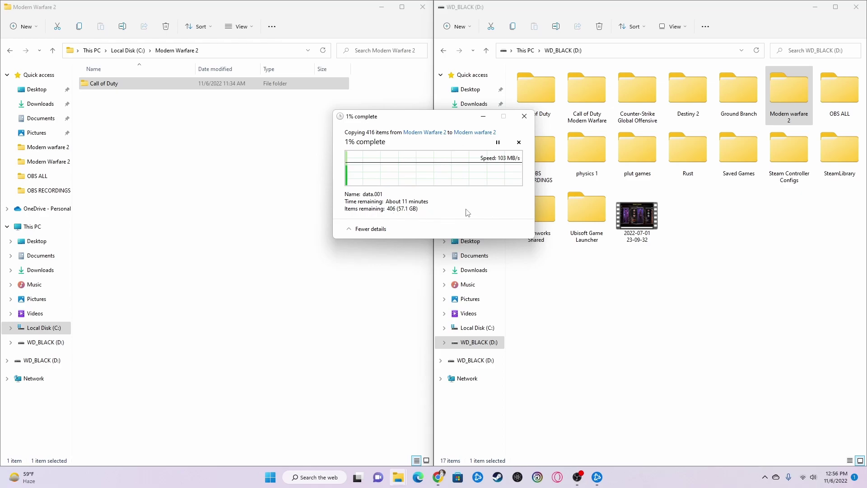
{"action": "left_click", "coordinate": [525, 118]}
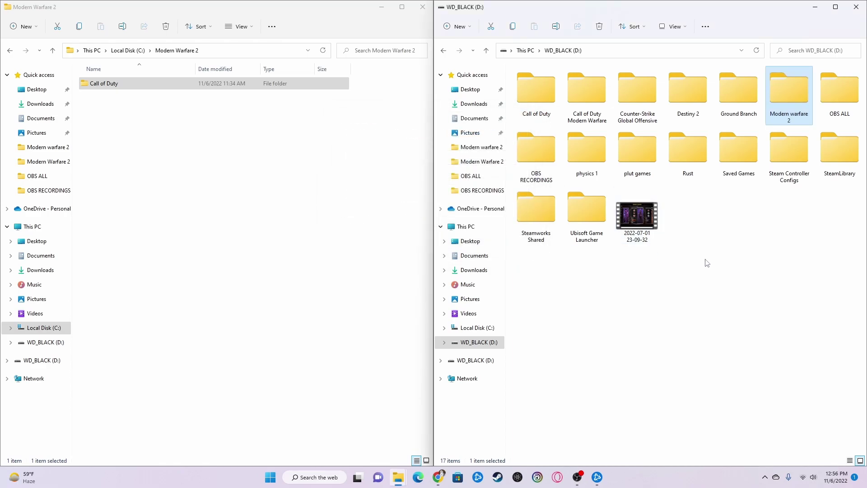
Step: Check the contents of the Call of Duty folder inside Modern warfare 2 on WD_BLACK (D:), and return to the drive's root
{"action": "double_click", "coordinate": [788, 90]}
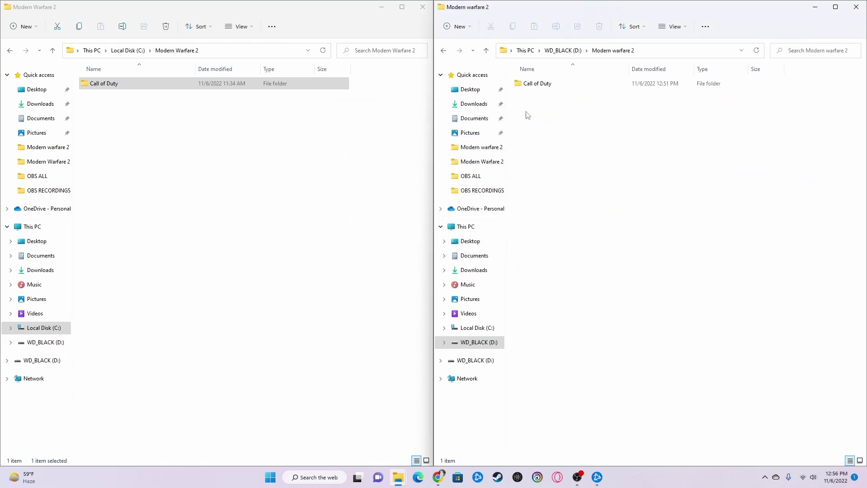
{"action": "double_click", "coordinate": [547, 86]}
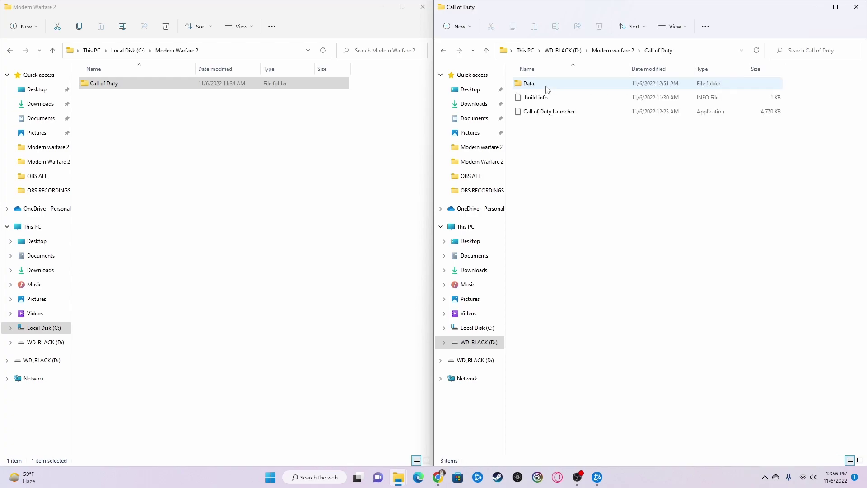
{"action": "left_click", "coordinate": [613, 50]}
{"action": "left_click", "coordinate": [563, 50]}
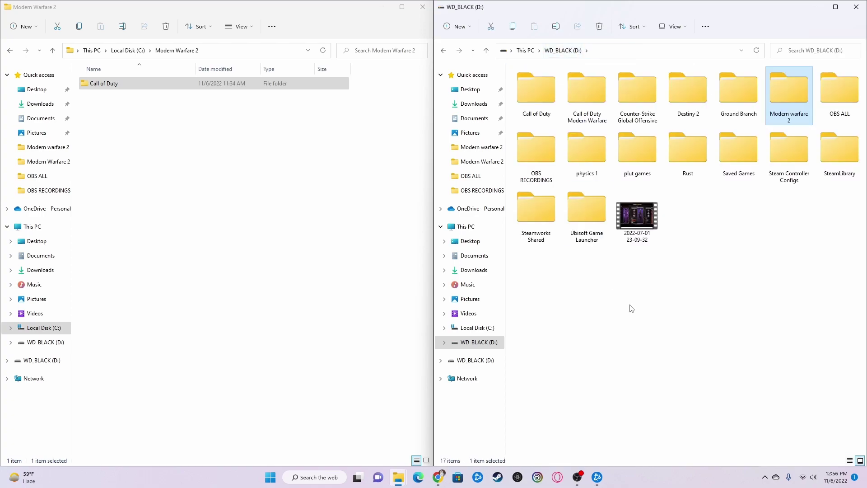
Step: Switch to Battle.net and try to point Modern Warfare II's install location to the Call of Duty folder in Modern warfare 2 on WD_BLACK (D:)
{"action": "left_click", "coordinate": [597, 477]}
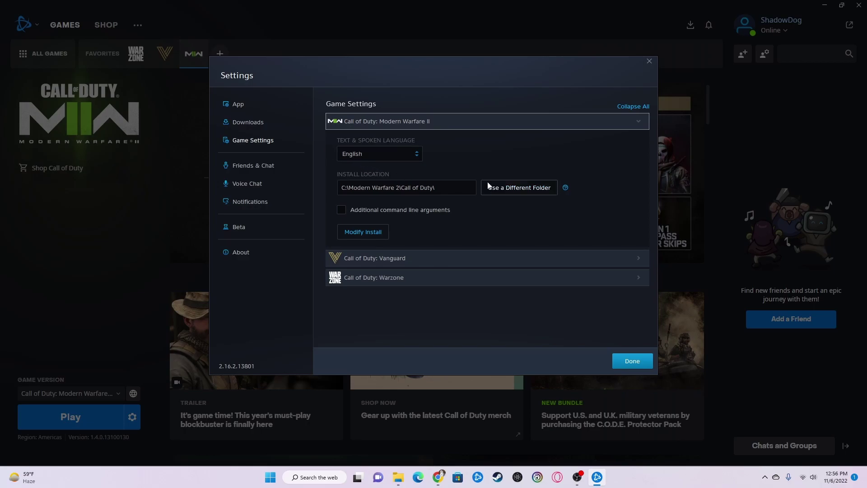
{"action": "left_click", "coordinate": [512, 189]}
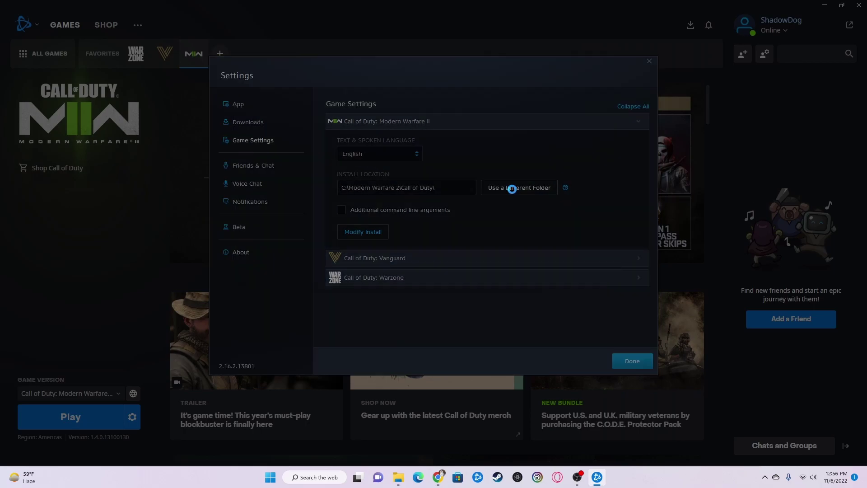
{"action": "scroll", "coordinate": [243, 236], "scroll_direction": "down", "scroll_amount": 3}
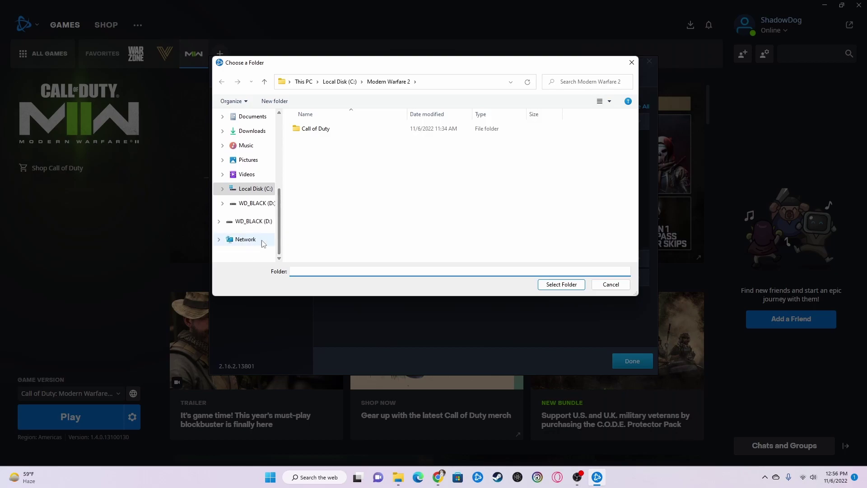
{"action": "left_click", "coordinate": [254, 203]}
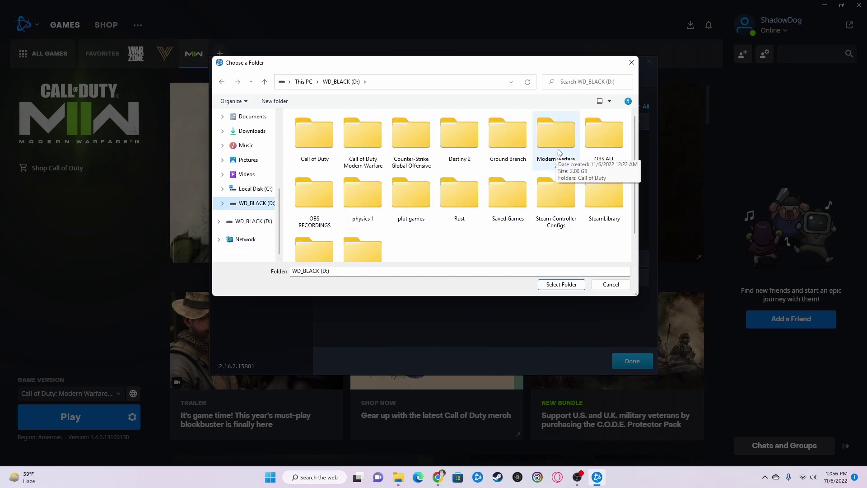
{"action": "double_click", "coordinate": [559, 152]}
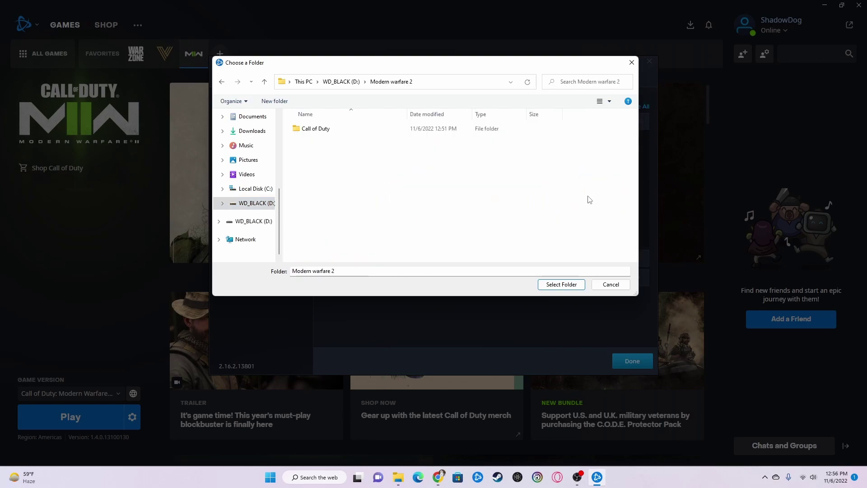
{"action": "left_click", "coordinate": [316, 130]}
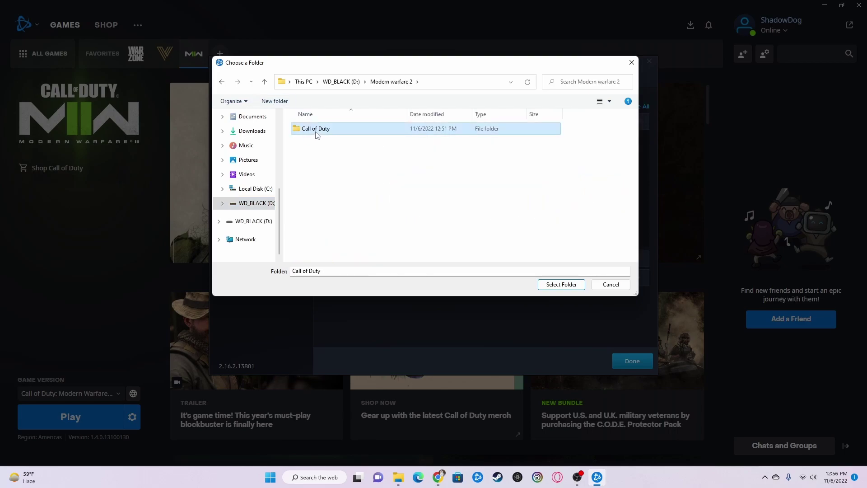
{"action": "left_click", "coordinate": [618, 288]}
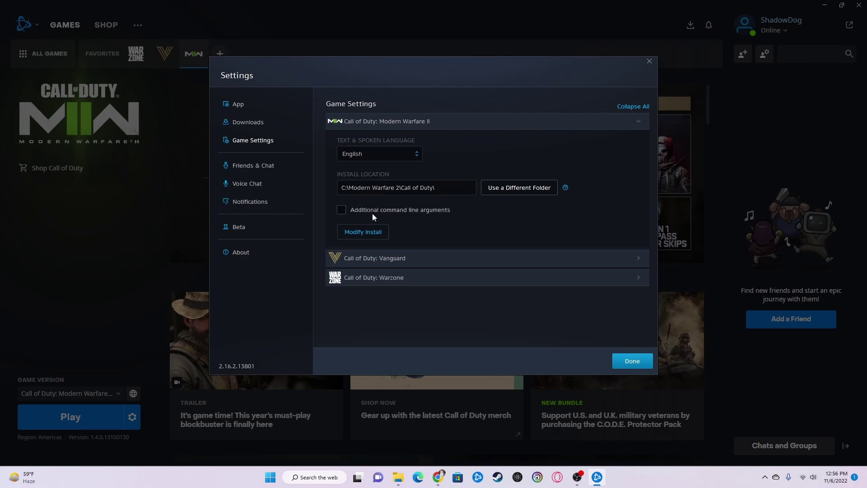
{"action": "left_click", "coordinate": [633, 361]}
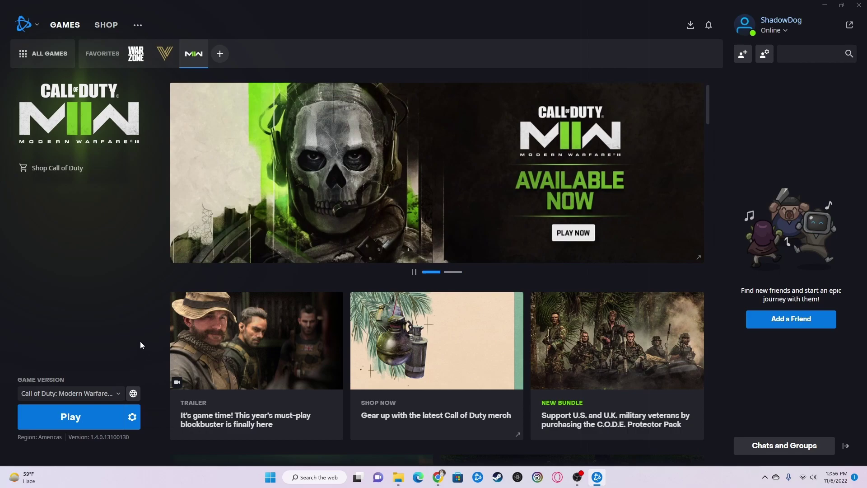
Step: Switch back to the two side-by-side File Explorer windows showing Modern Warfare 2 on C: and the WD_BLACK (D:) root
{"action": "mouse_move", "coordinate": [398, 482]}
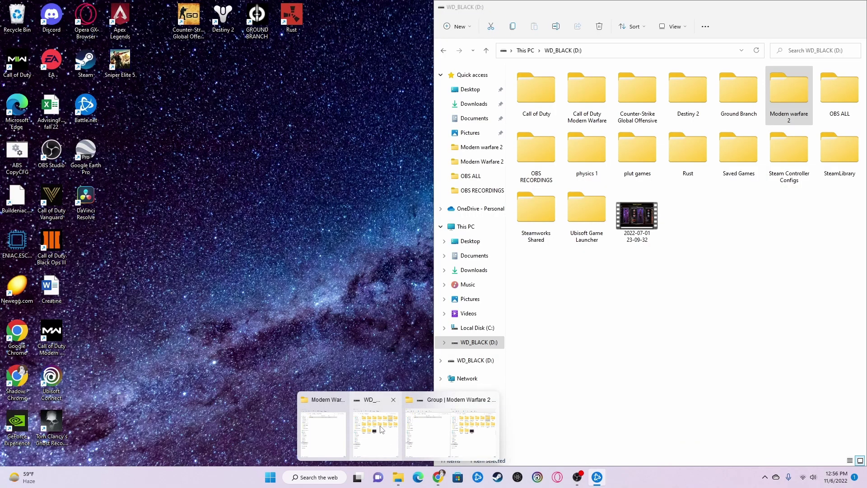
{"action": "left_click", "coordinate": [381, 429]}
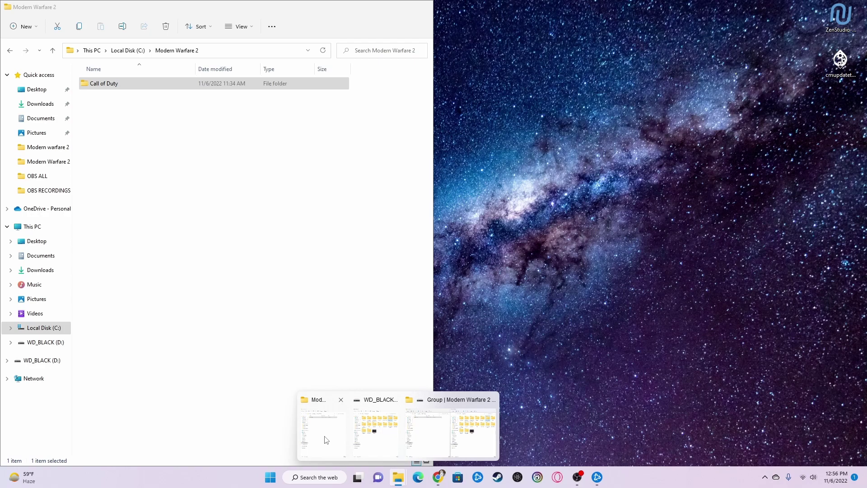
{"action": "left_click", "coordinate": [326, 436]}
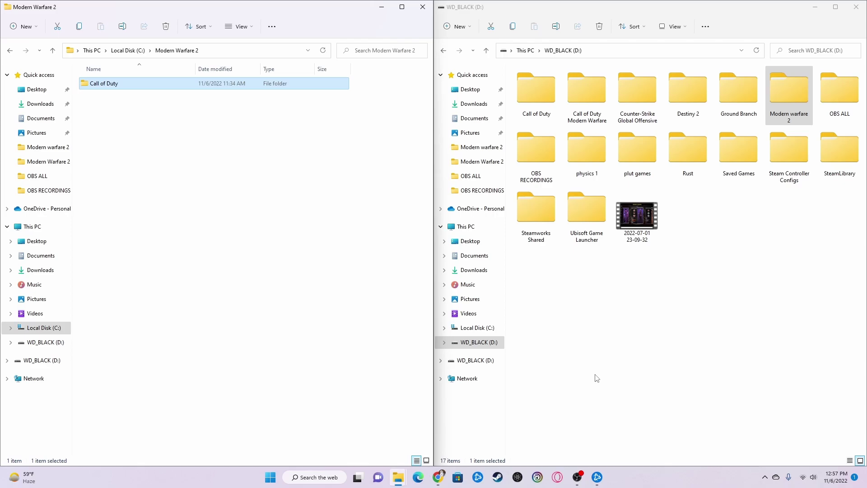
{"action": "left_click", "coordinate": [628, 374]}
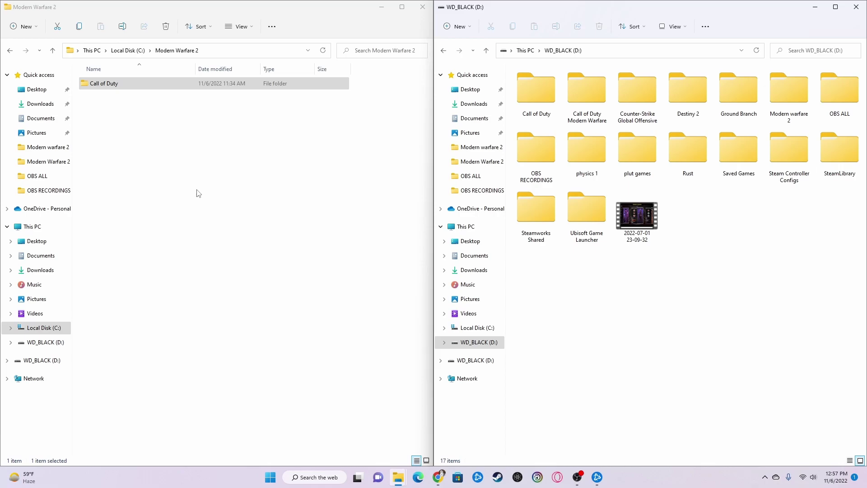
Step: Switch to Battle.net and view the general app settings, closing them without making changes
{"action": "left_click", "coordinate": [598, 476]}
{"action": "left_click", "coordinate": [38, 25]}
{"action": "left_click", "coordinate": [41, 63]}
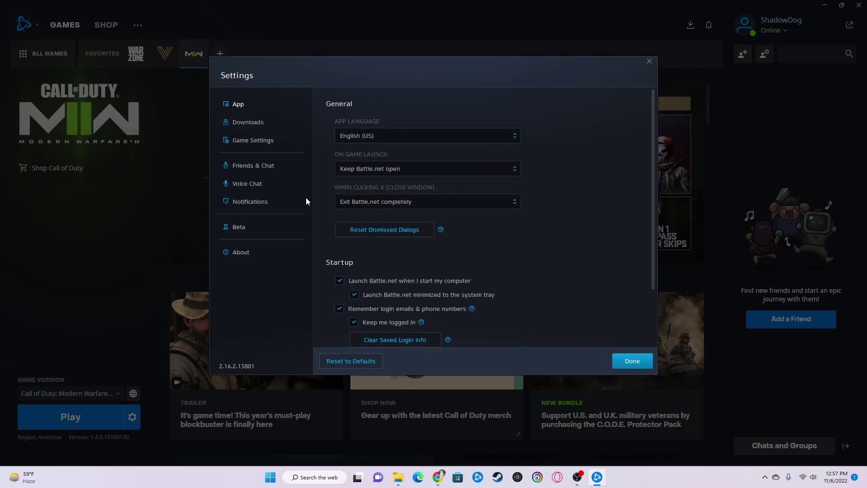
{"action": "left_click", "coordinate": [632, 361]}
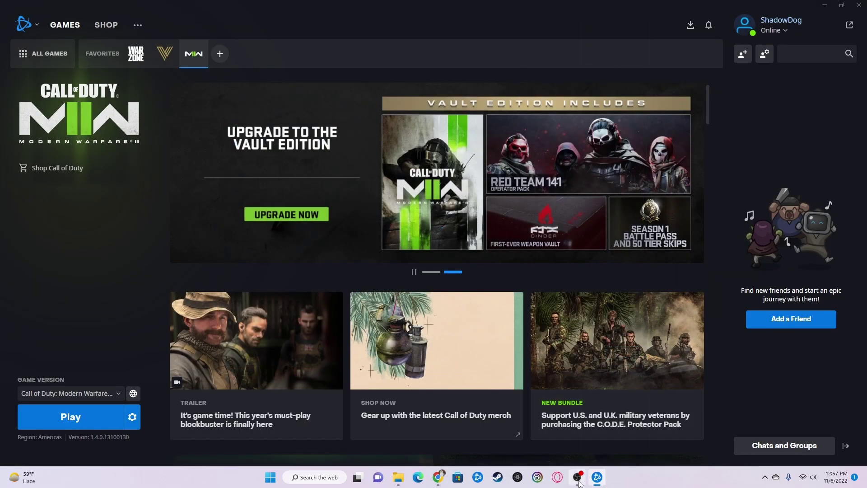
{"action": "left_click", "coordinate": [577, 477]}
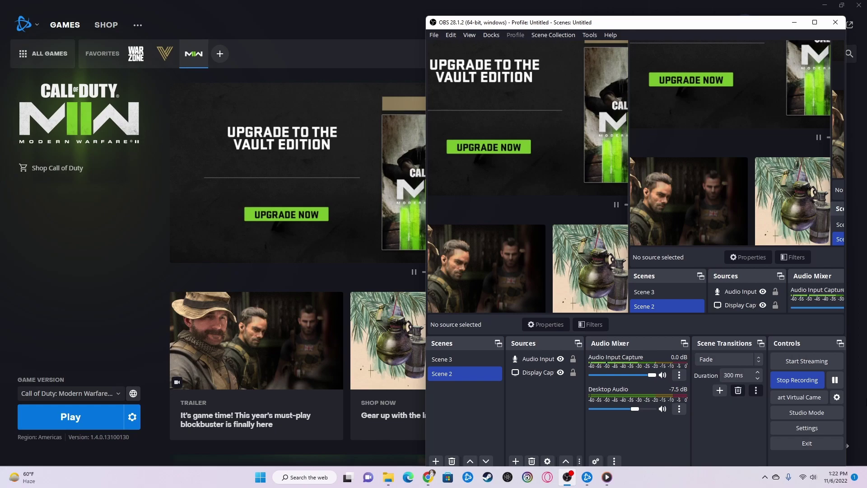
Step: Check the install location of Call of Duty: Modern Warfare II in Battle.net's game settings, and close the settings
{"action": "left_click", "coordinate": [23, 24]}
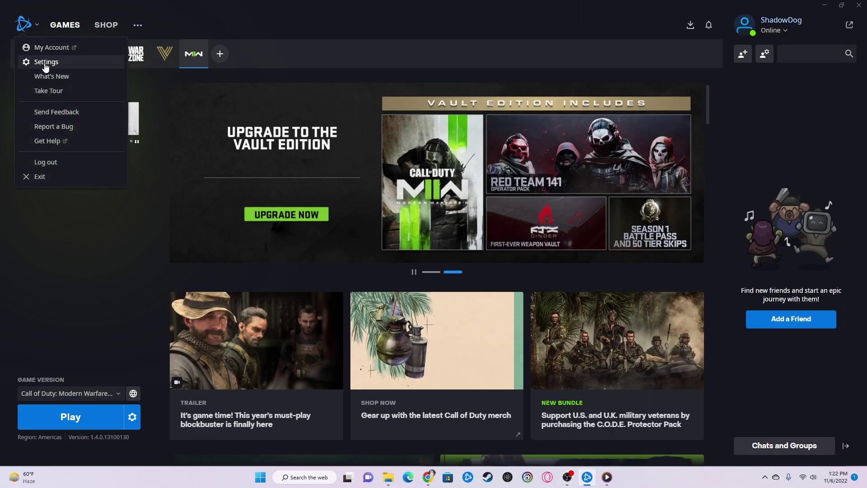
{"action": "left_click", "coordinate": [46, 67]}
{"action": "left_click", "coordinate": [252, 140]}
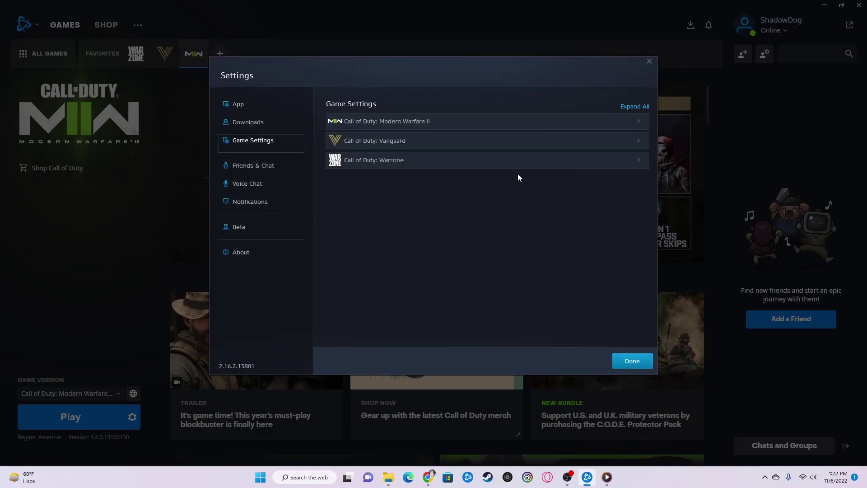
{"action": "left_click", "coordinate": [496, 126]}
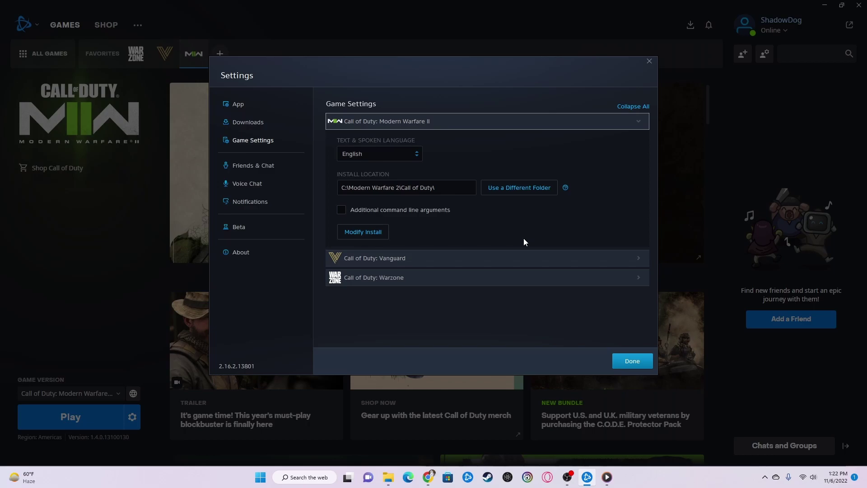
{"action": "left_click", "coordinate": [623, 365]}
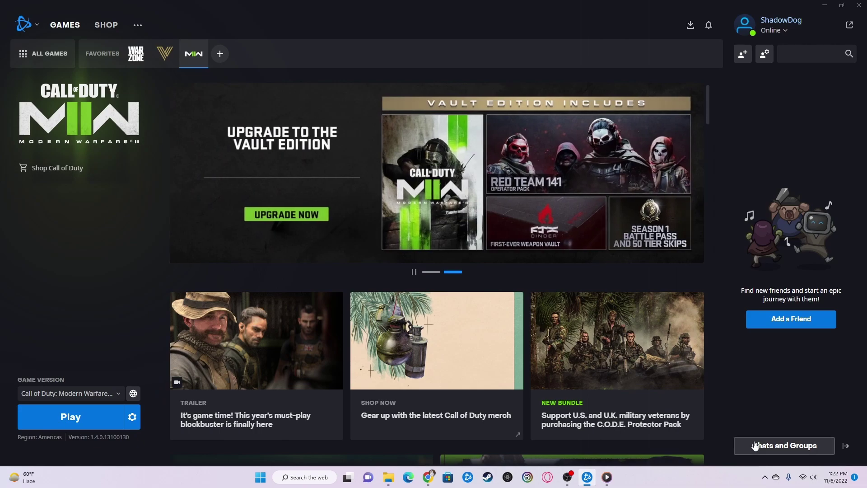
{"action": "left_click", "coordinate": [568, 479]}
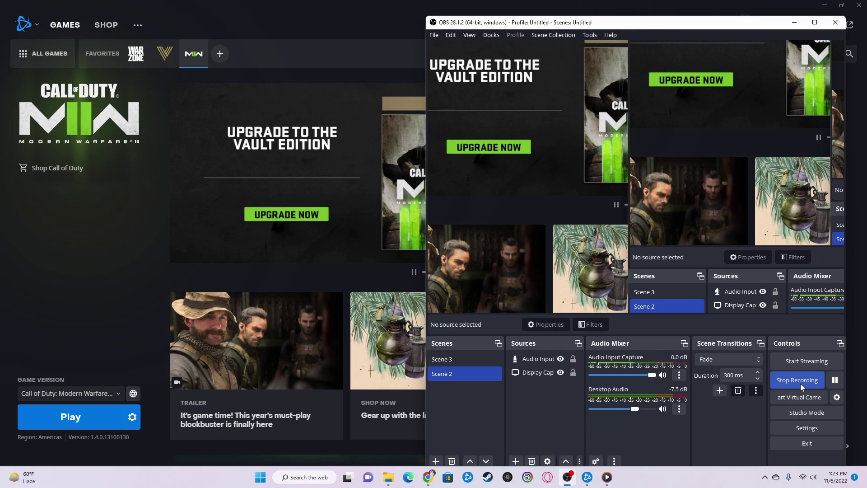
{"action": "left_click", "coordinate": [112, 217]}
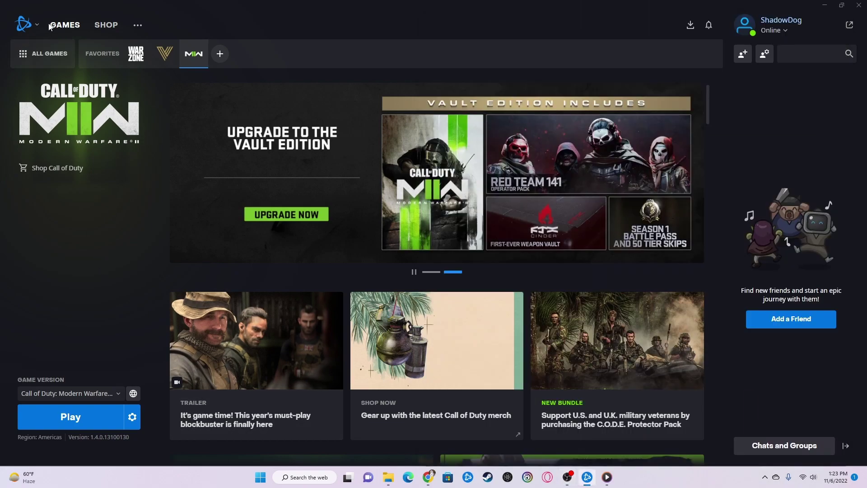
{"action": "left_click", "coordinate": [24, 24]}
{"action": "left_click", "coordinate": [154, 289]}
{"action": "left_click", "coordinate": [568, 477]}
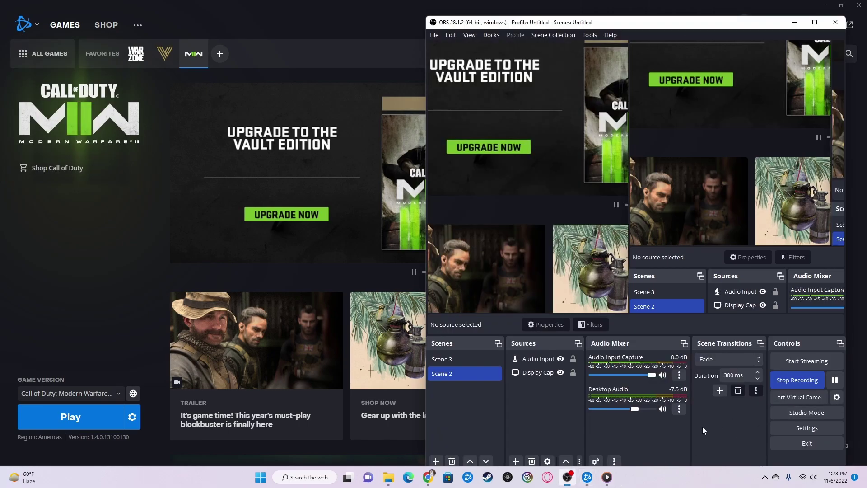